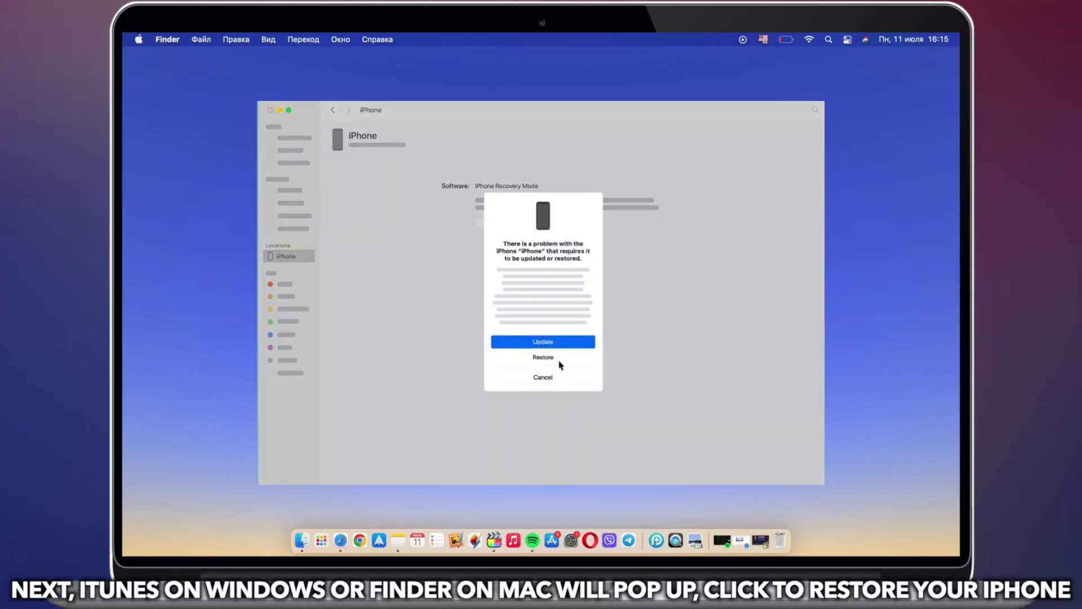
Step: Choose Restore and Update in Finder and accept the license to factory-restore the iPhone
click(559, 364)
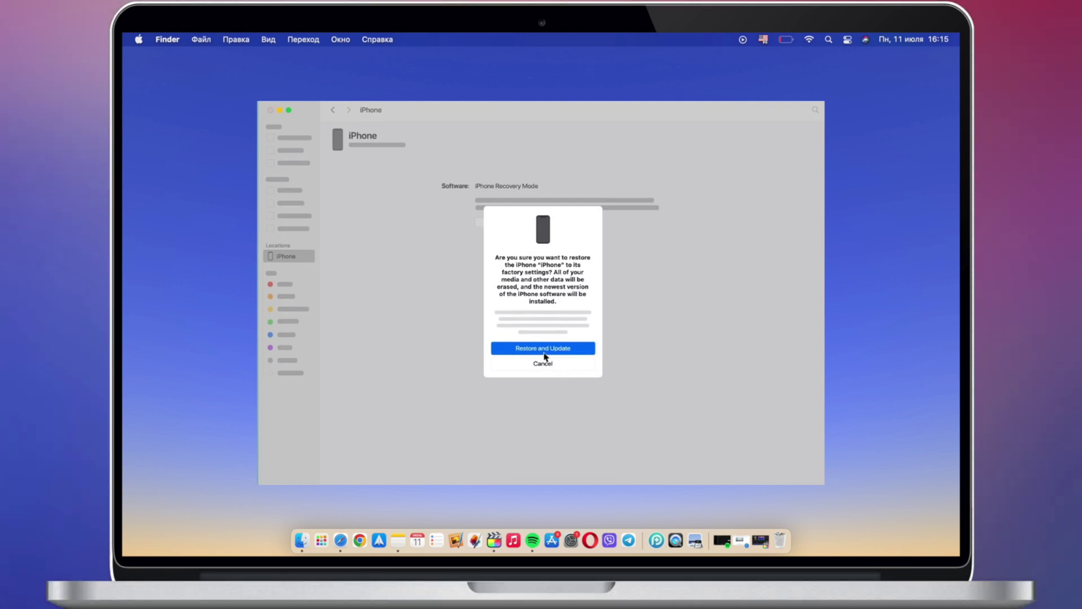
click(543, 350)
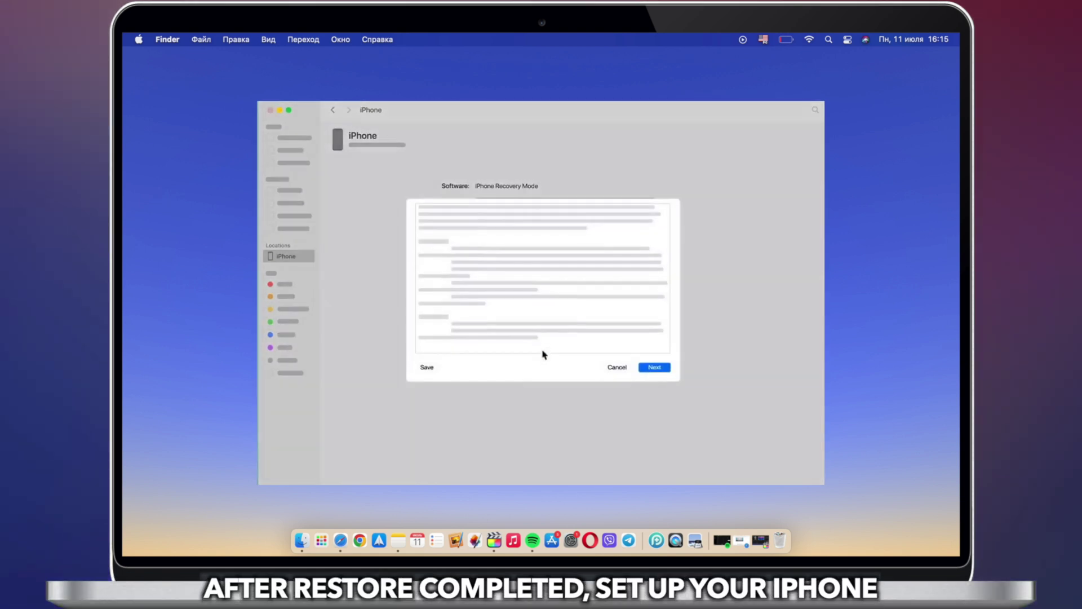
click(654, 369)
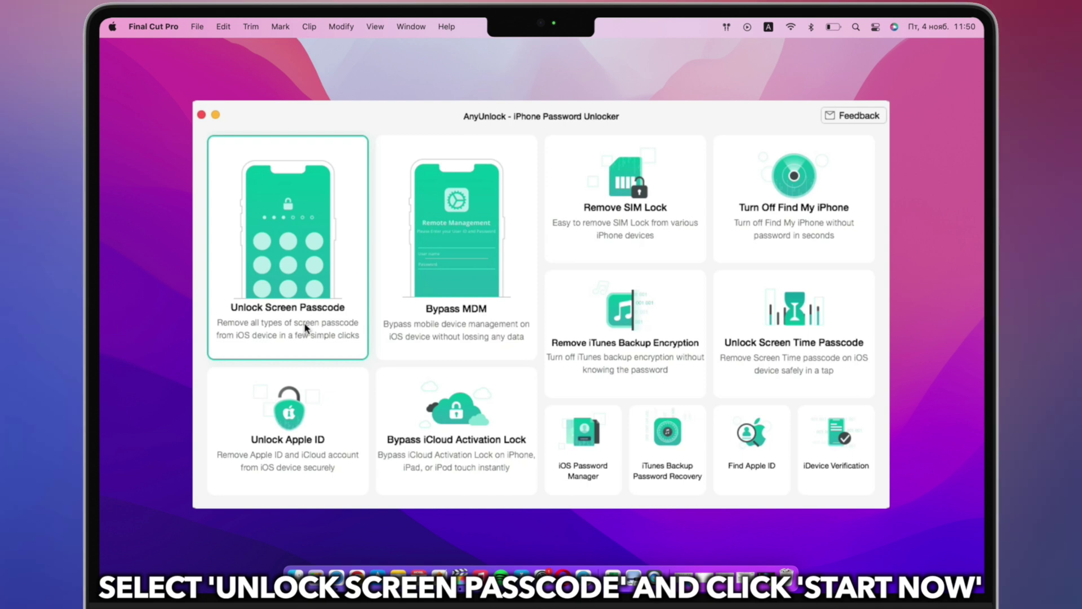
Step: Start Unlock Screen Passcode in AnyUnlock and download the iOS 16.3 firmware
click(306, 328)
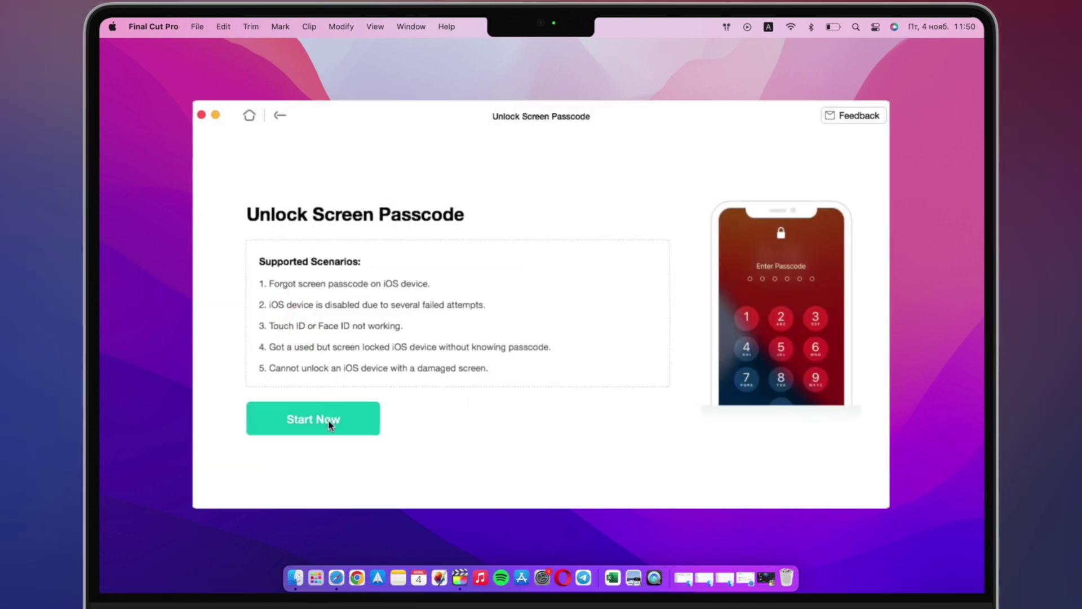
click(330, 425)
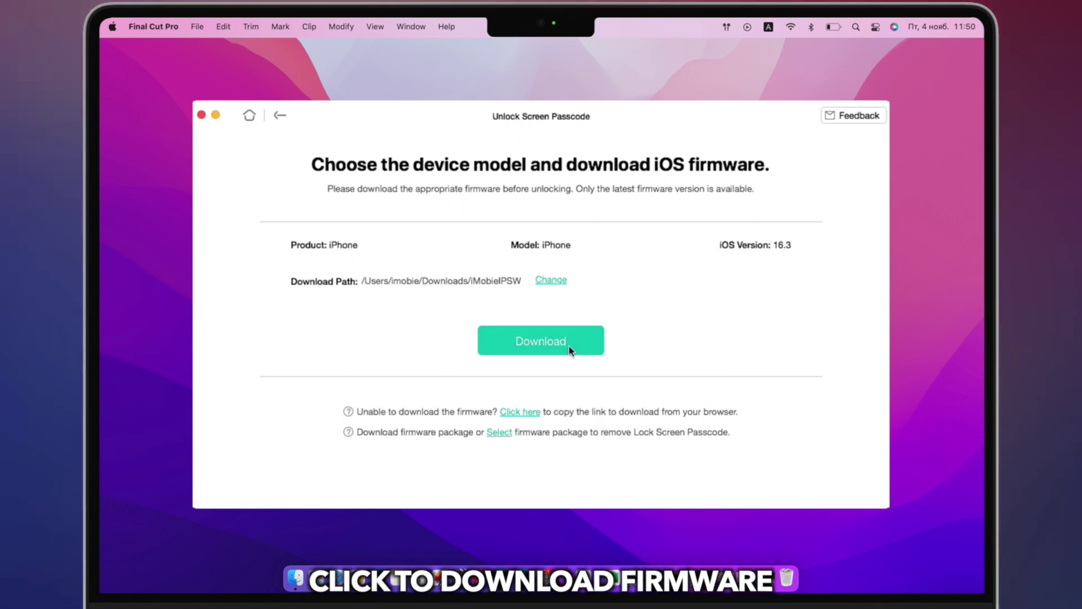
click(568, 348)
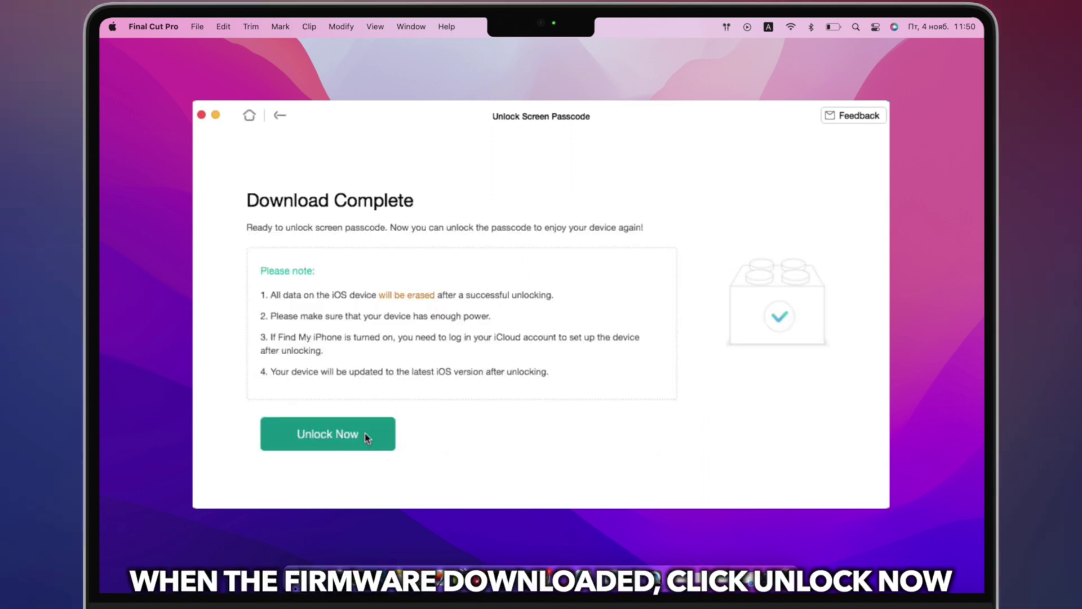
Step: Start Unlock Now and let AnyUnlock remove the iPhone's screen passcode
click(365, 436)
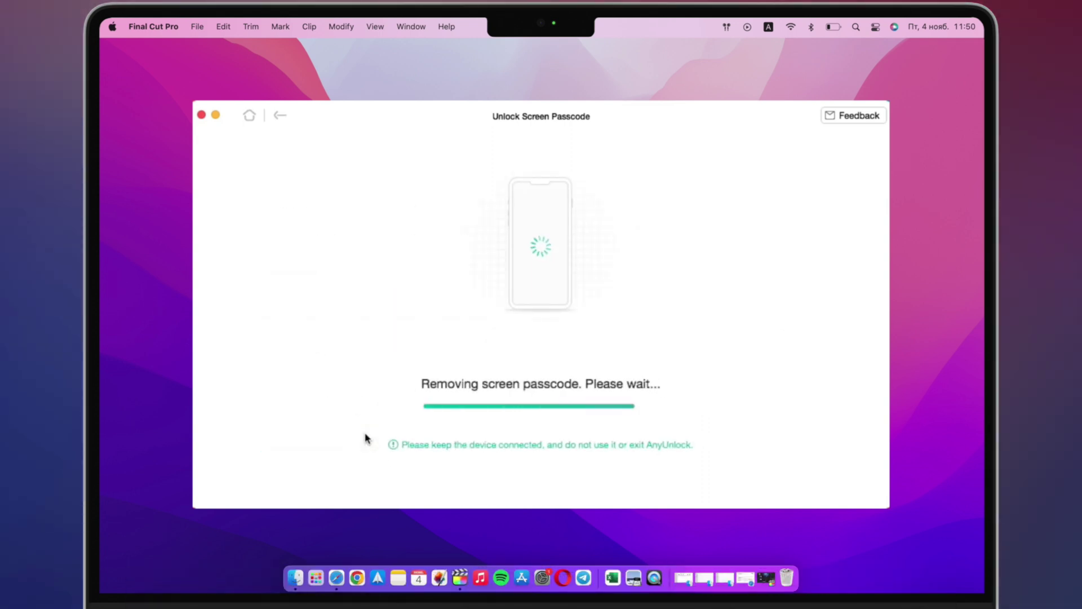